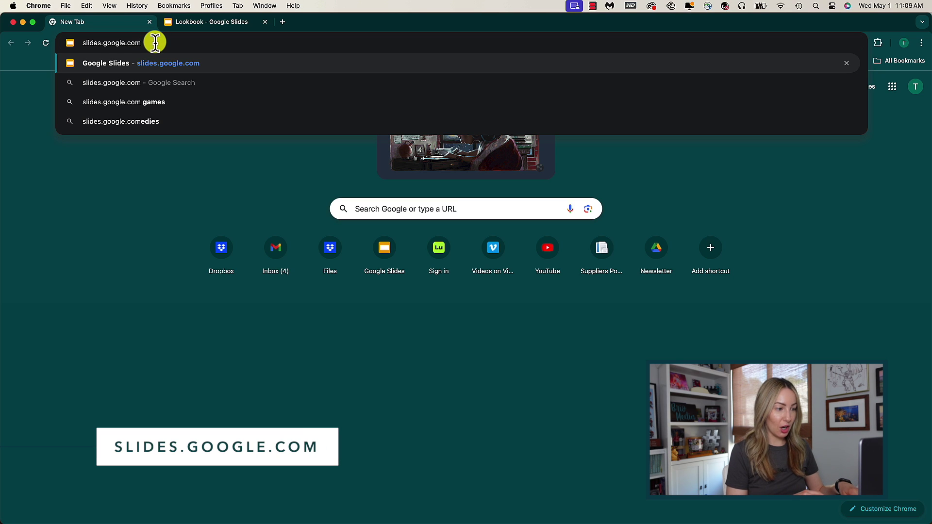
Create a new presentation from the Lookbook template in the Personal section of the template gallery
key(Return)
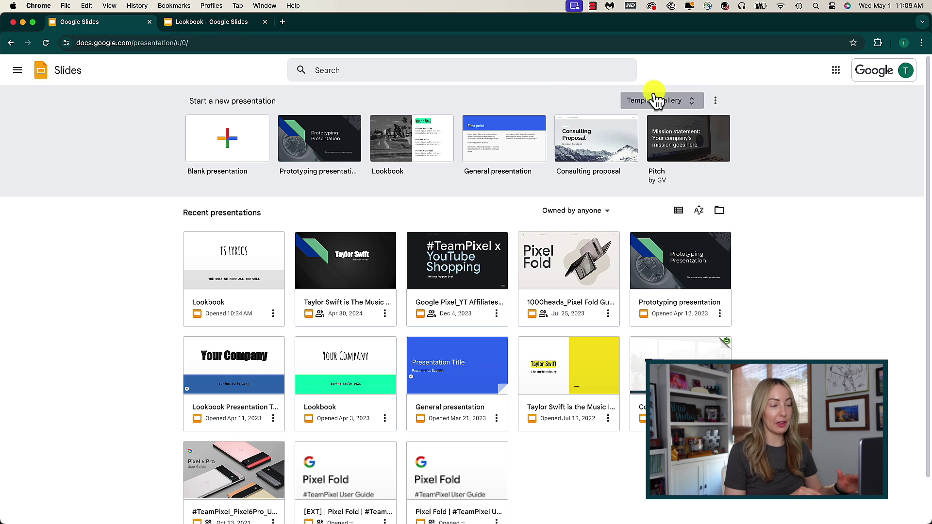
click(655, 100)
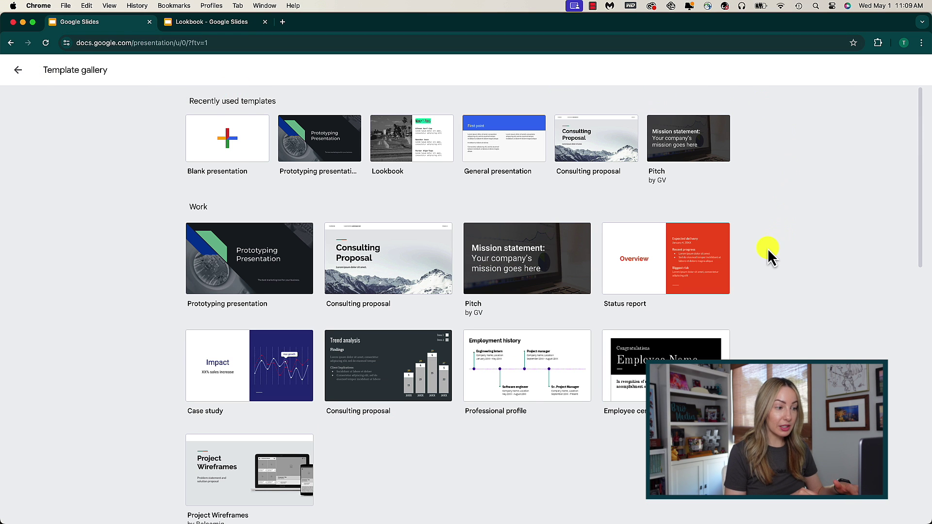
scroll(768, 248, down, 10)
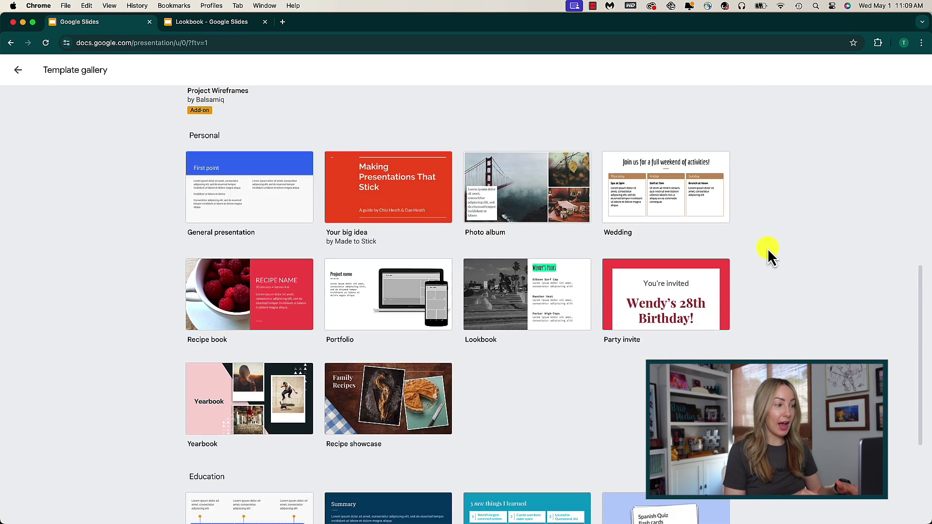
click(513, 293)
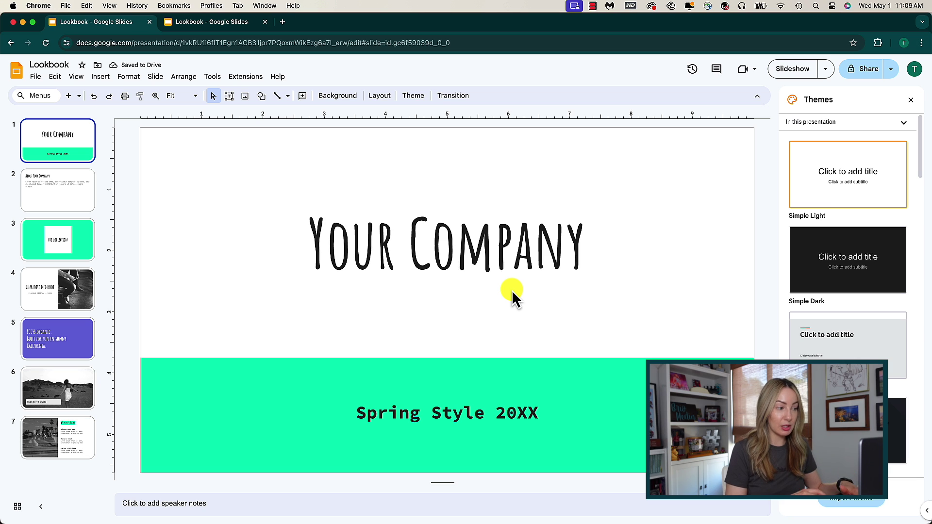
Replace the cover slide title with 'TS LYRICS'
click(466, 249)
triple_click(466, 249)
text(TS L)
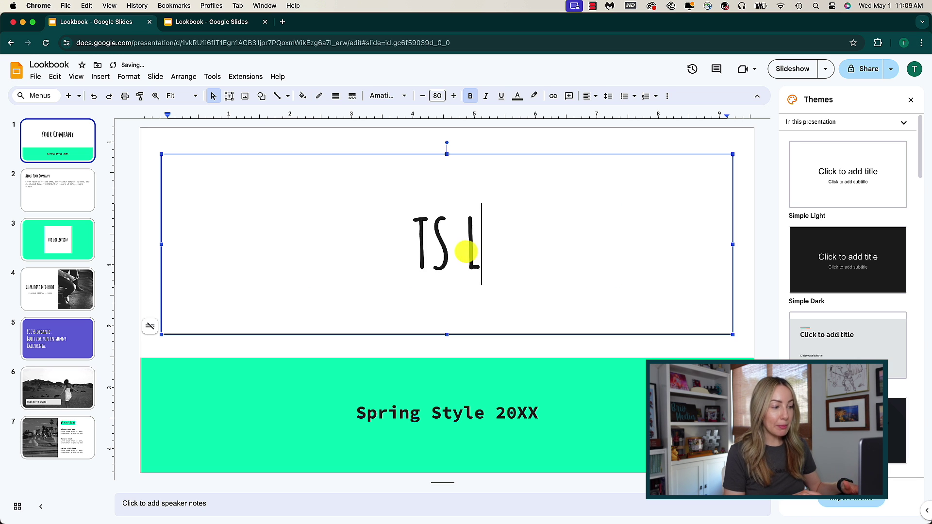
text(YRICS)
click(225, 397)
click(203, 374)
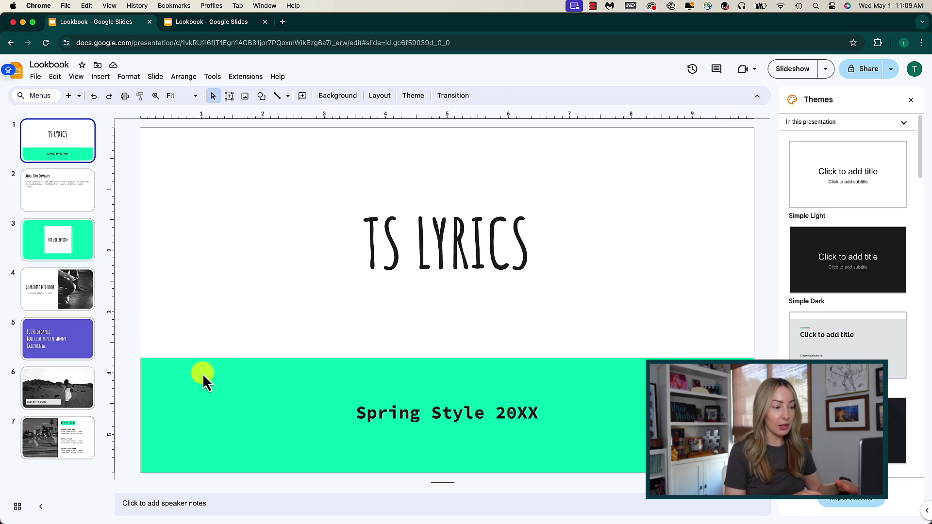
Give the cover slide a light grey background colour
click(354, 96)
click(529, 261)
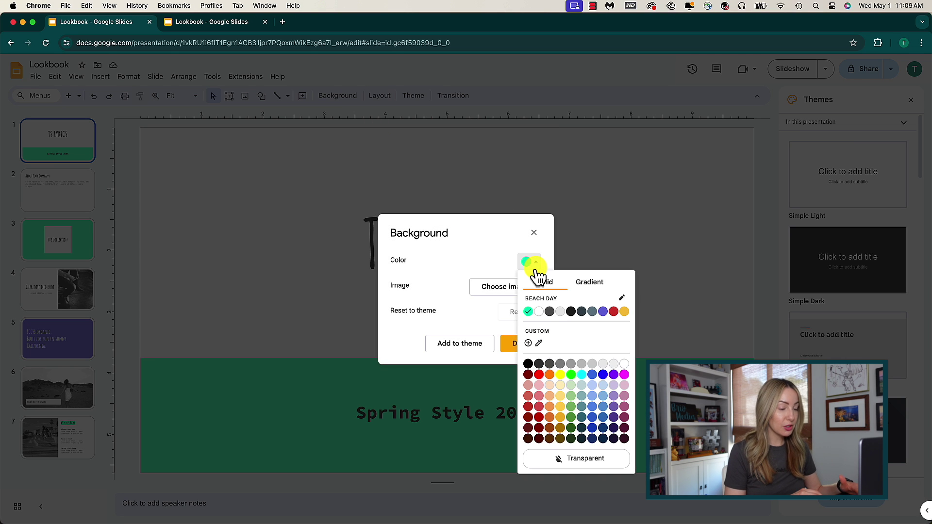
click(549, 312)
click(529, 261)
click(558, 311)
click(534, 233)
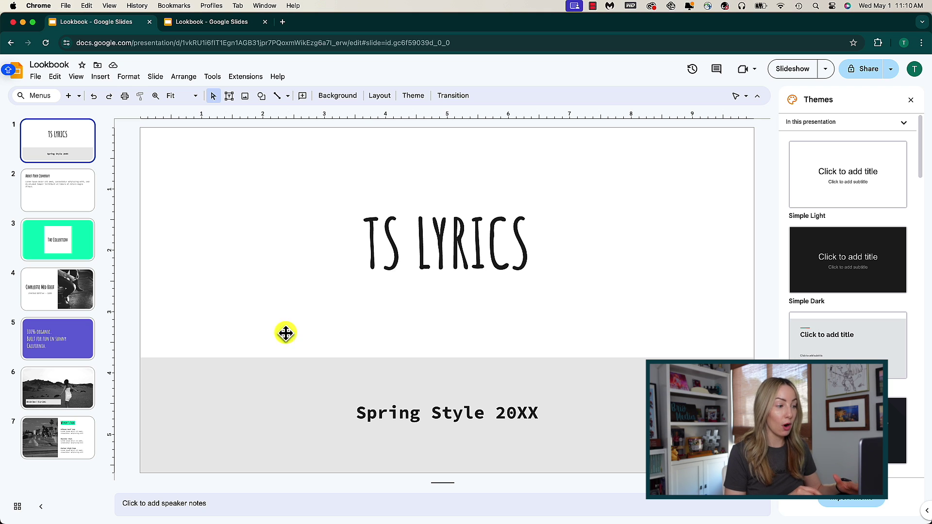
Duplicate The Collection slide and reorder slides, moving Charlotte Mid Boot to position 3
right_click(56, 237)
click(92, 331)
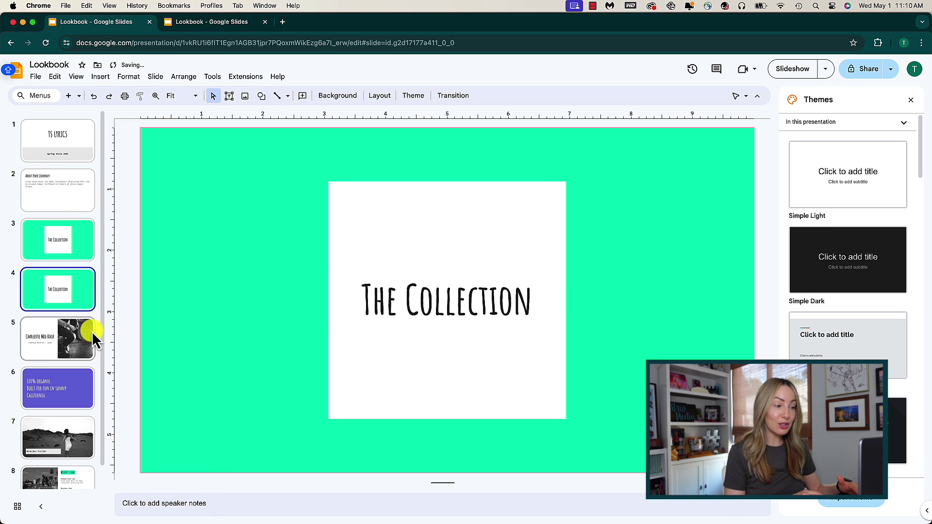
drag(92, 331, 31, 287)
drag(34, 241, 35, 220)
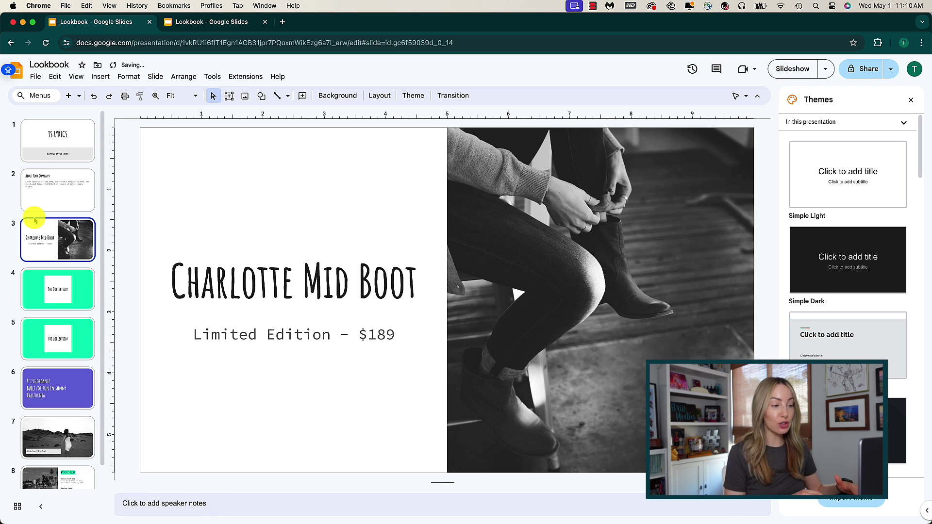
drag(35, 282, 39, 427)
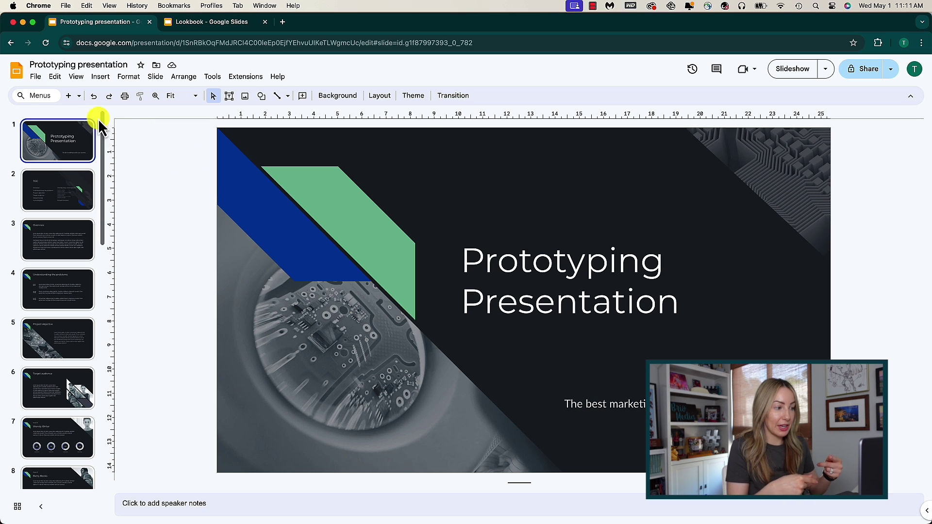
Copy the entire Prototyping presentation, removing the 'Copy of' prefix from its name
click(36, 77)
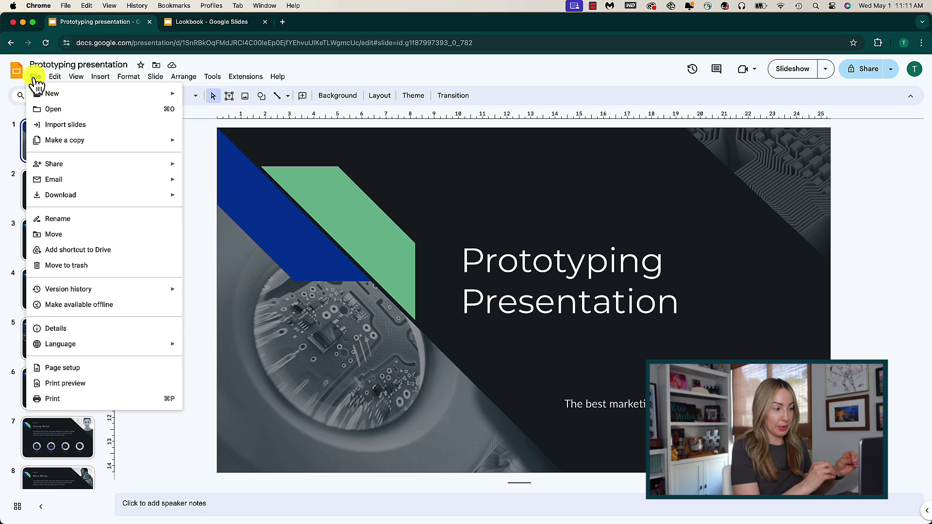
mouse_move(152, 141)
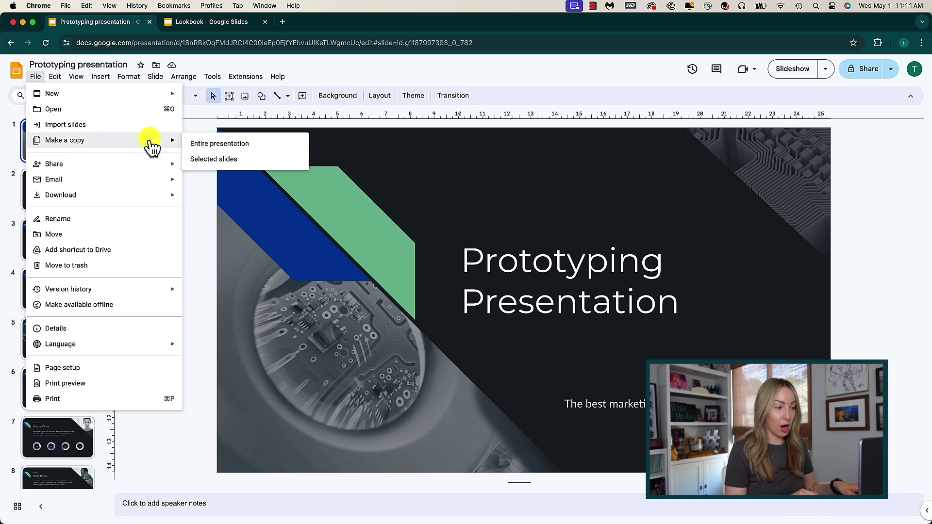
click(219, 148)
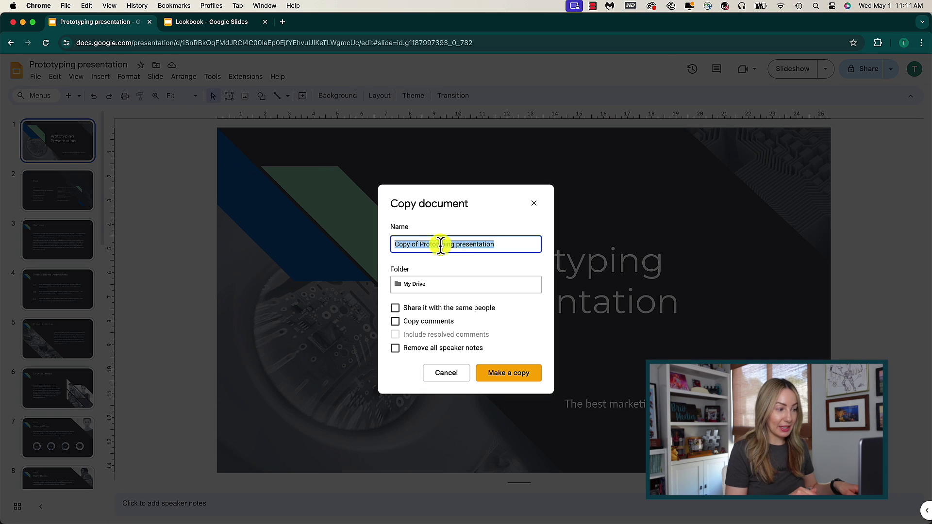
click(417, 244)
key(BackSpace)
key(BackSpace)
key(BackSpace)
key(BackSpace)
key(BackSpace)
key(BackSpace)
key(BackSpace)
key(BackSpace)
click(493, 246)
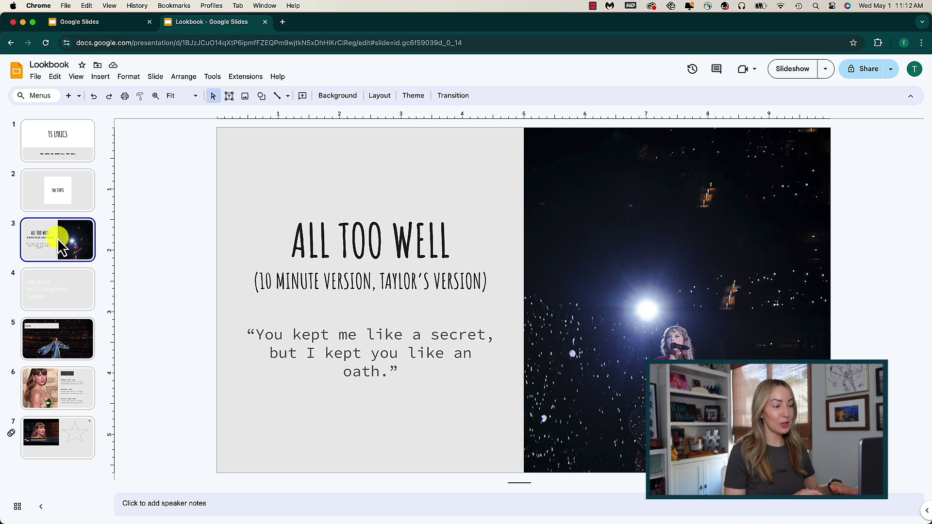
Apply a medium-speed Dissolve transition to all seven Lookbook slides
right_click(57, 237)
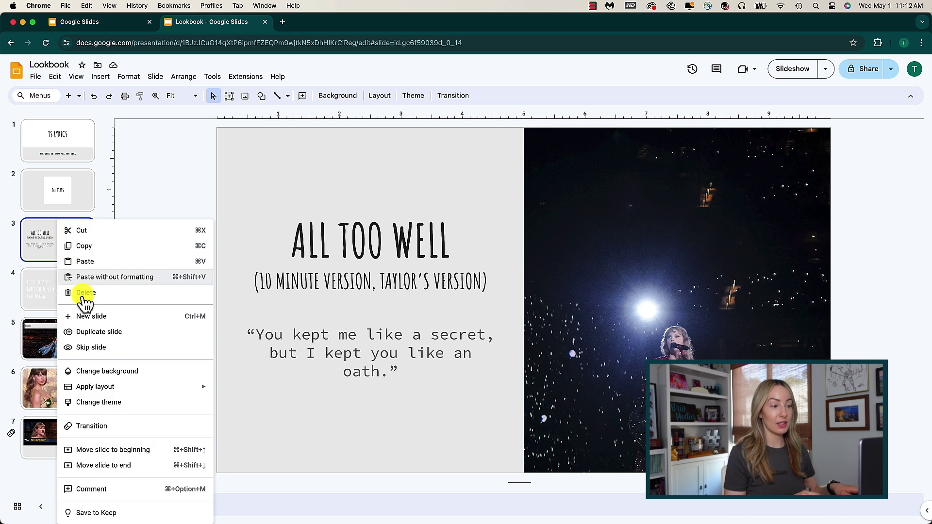
click(97, 426)
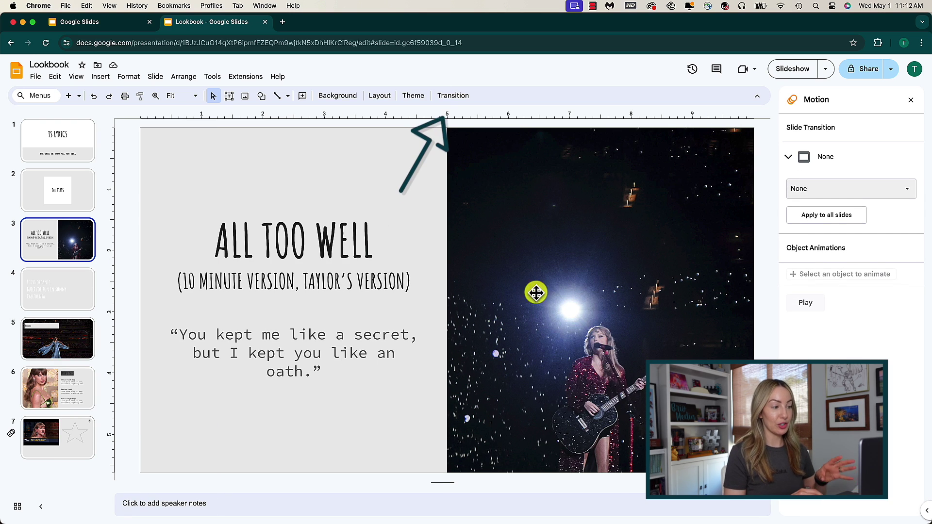
click(911, 99)
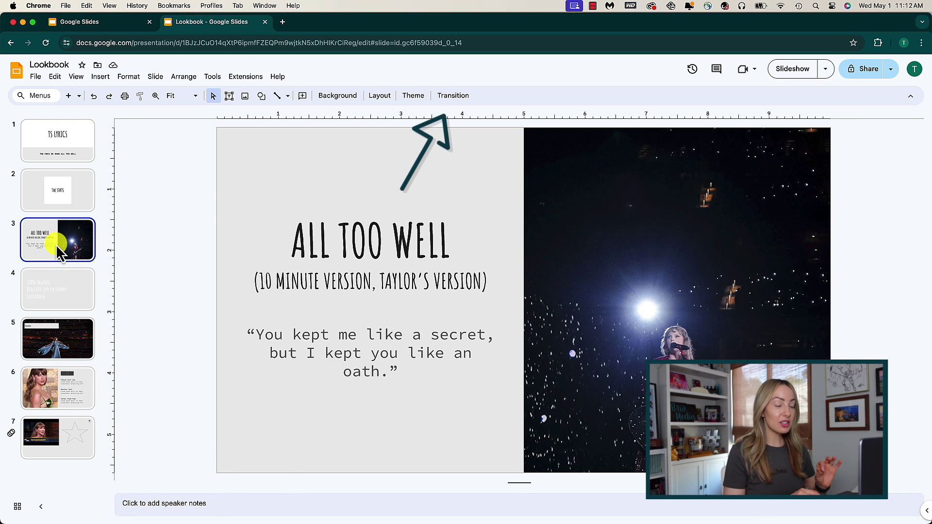
click(453, 96)
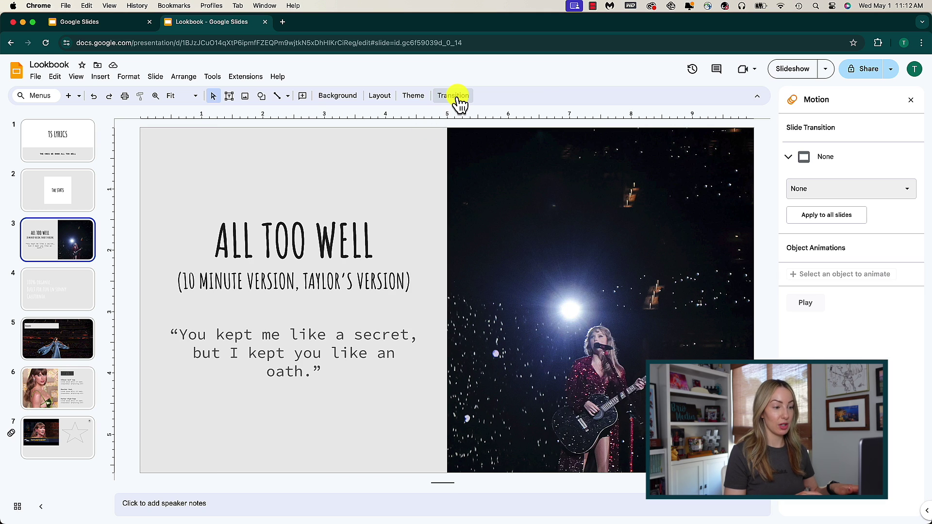
click(819, 158)
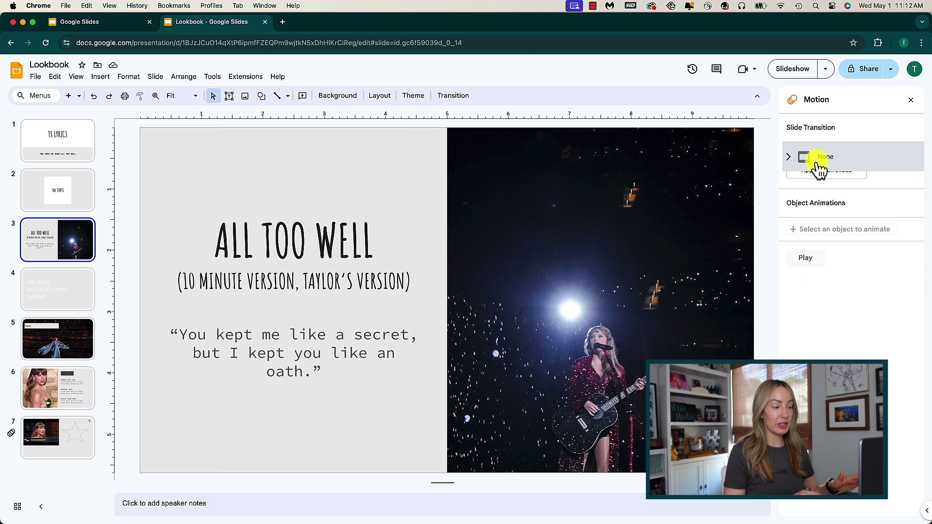
click(788, 158)
click(864, 190)
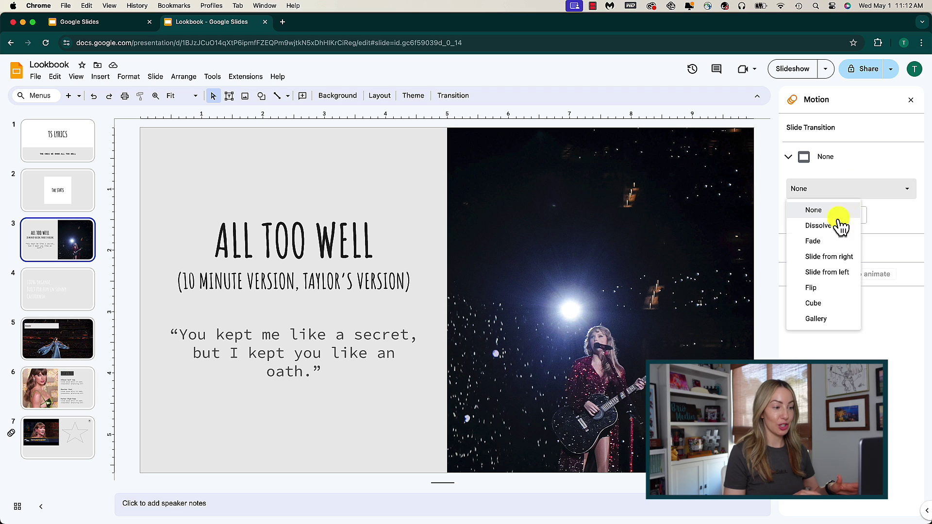
click(839, 226)
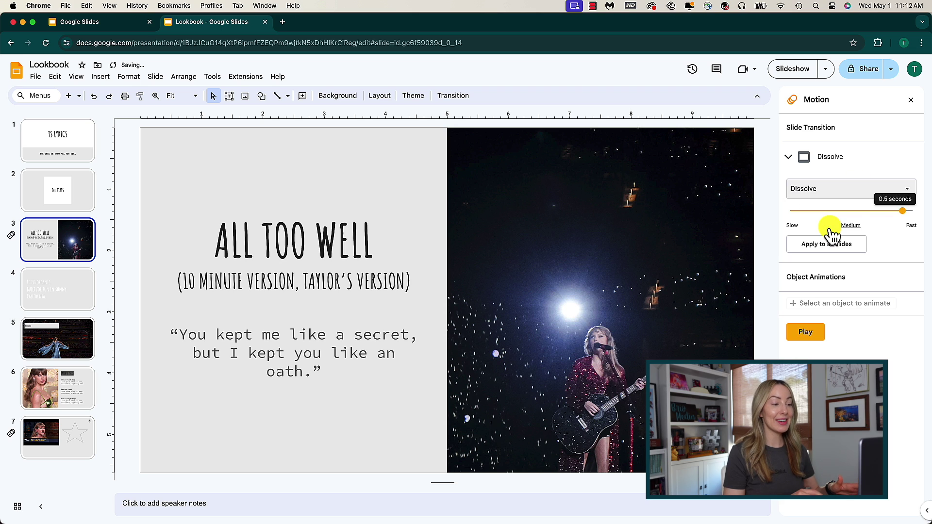
drag(890, 211, 850, 212)
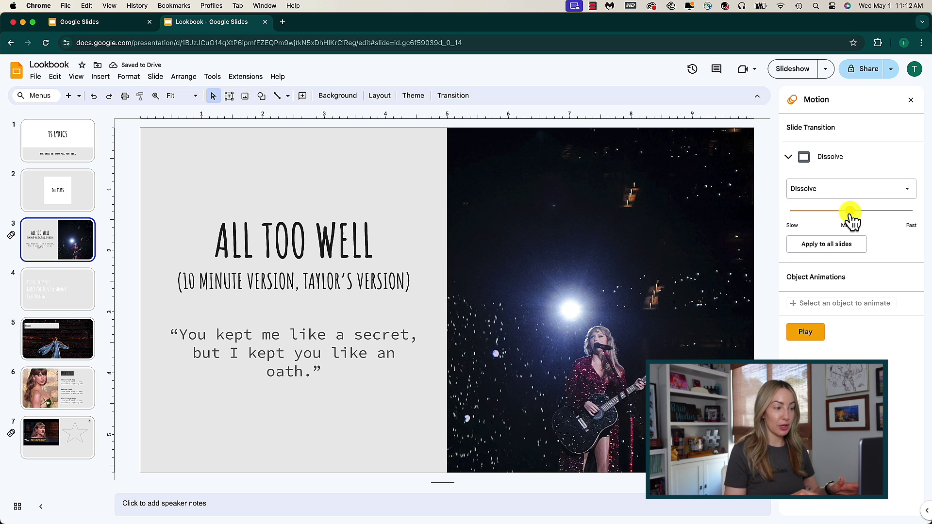
click(826, 246)
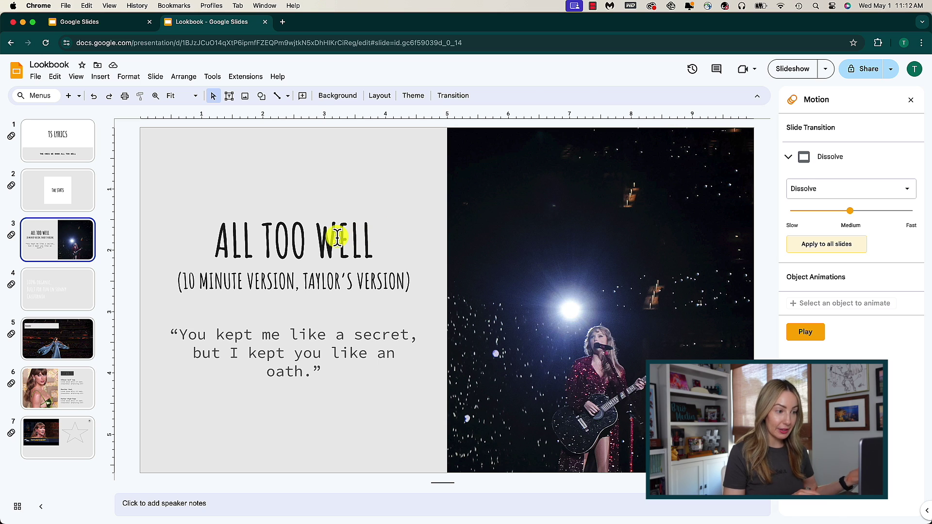
click(323, 237)
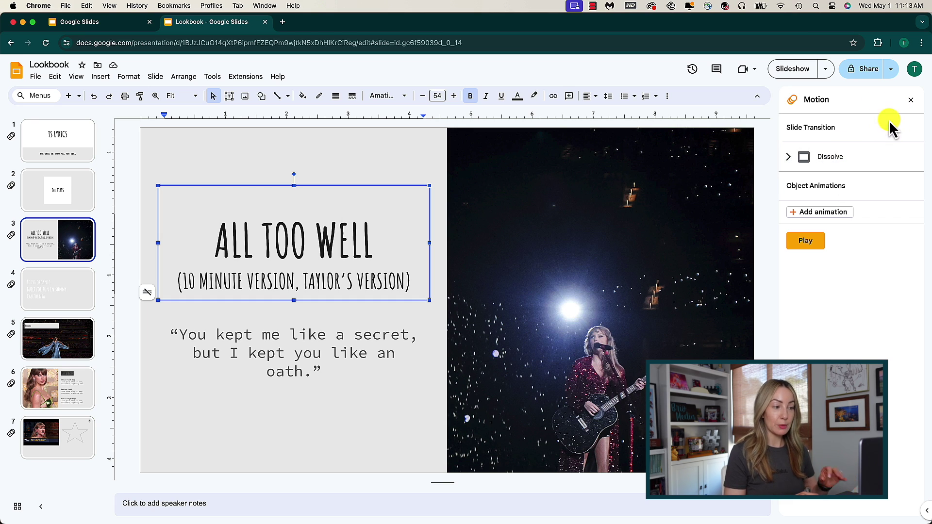
Give the ALL TOO WELL slide a fast Slide from left transition and preview it
click(911, 100)
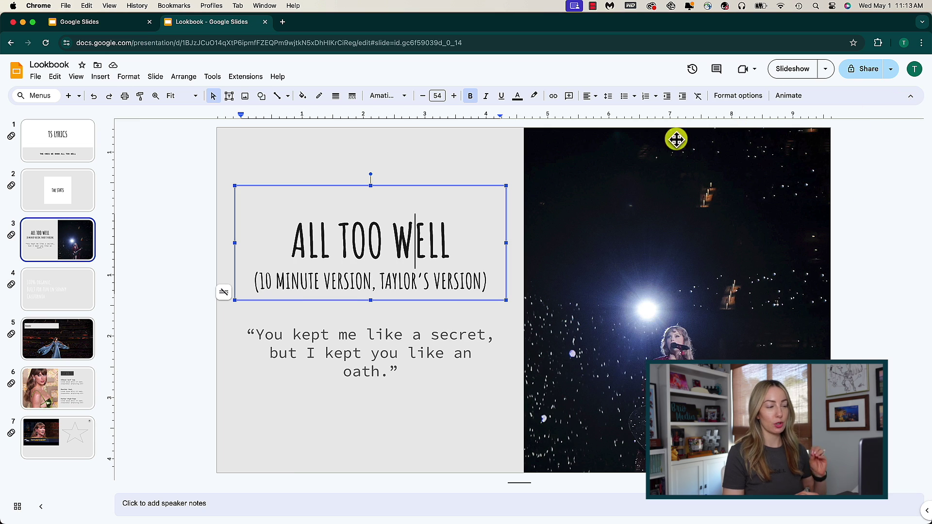
click(190, 167)
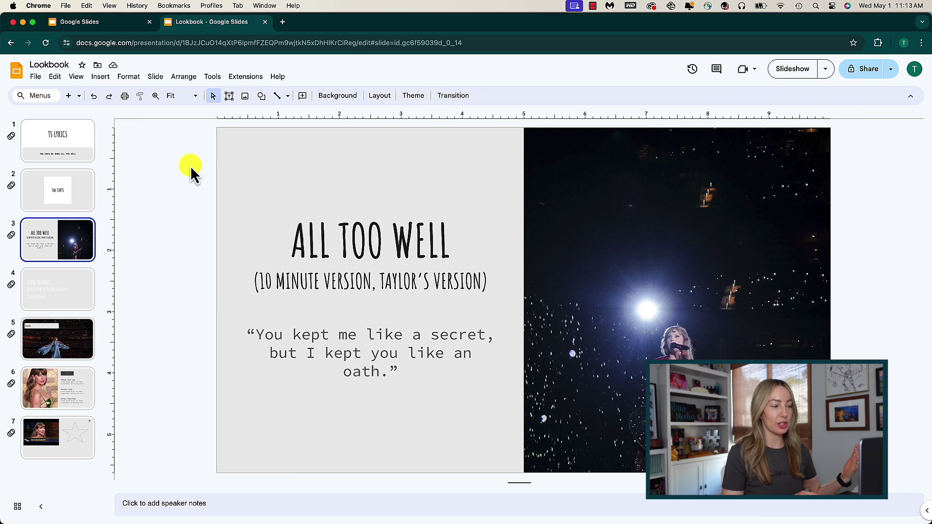
click(351, 238)
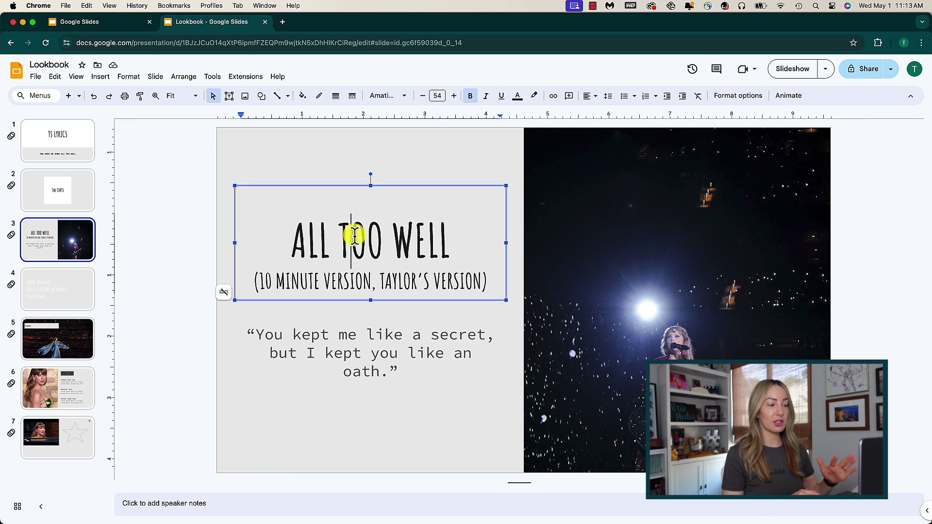
click(787, 96)
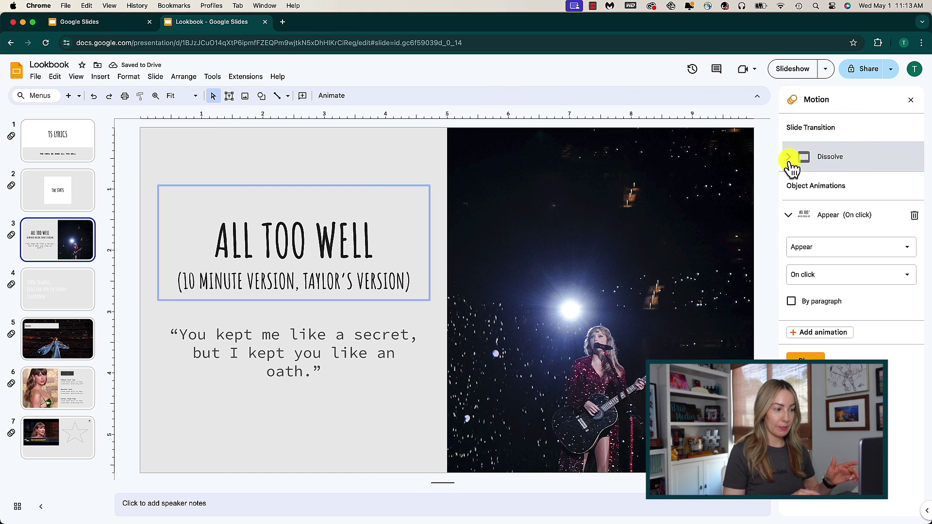
click(790, 167)
click(825, 197)
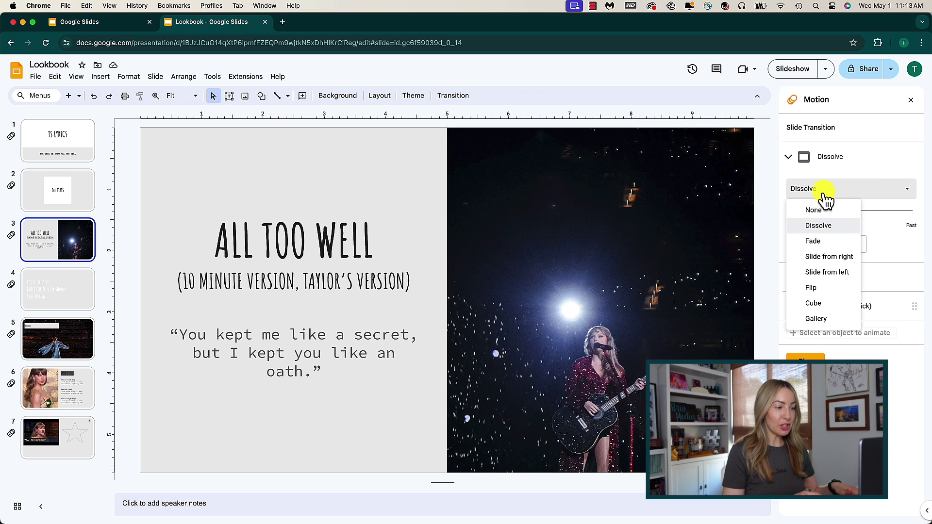
click(826, 272)
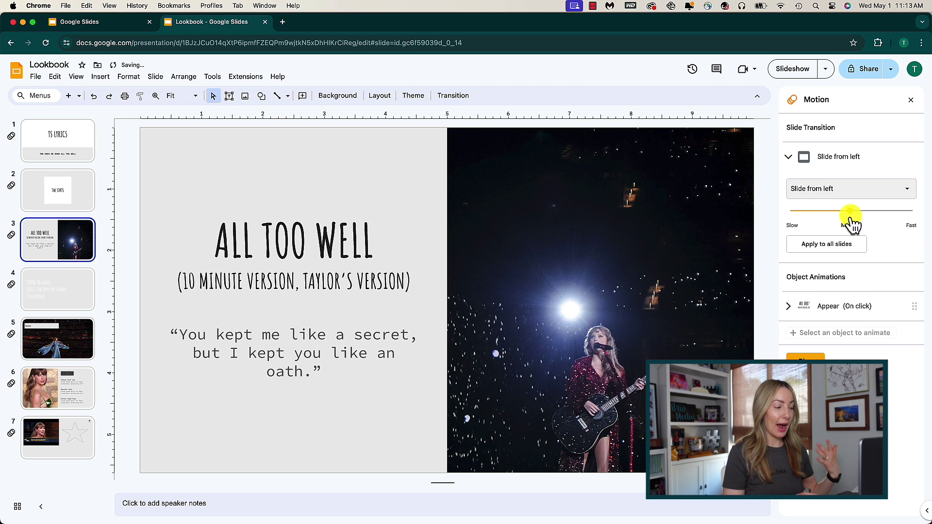
drag(850, 221, 911, 217)
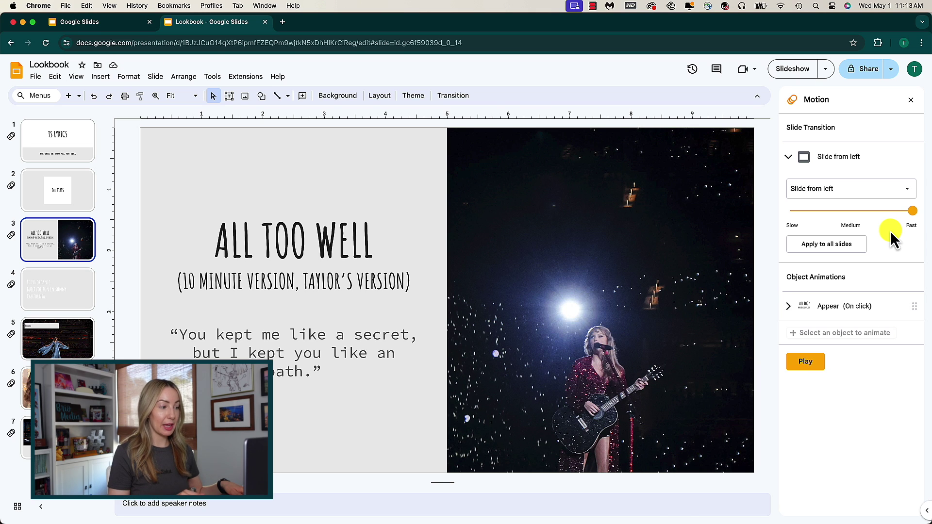
click(809, 365)
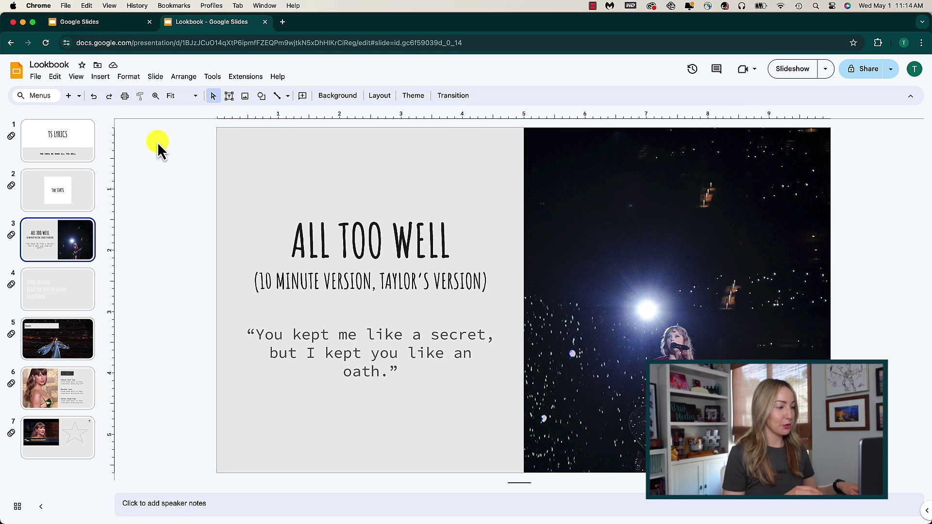
Open the full version history and preview the April 3, 2023 version
click(35, 77)
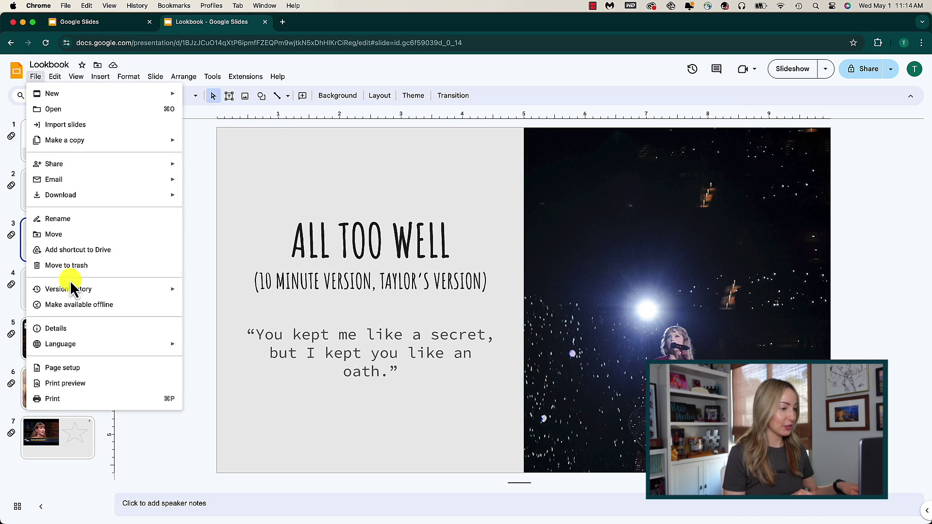
mouse_move(116, 294)
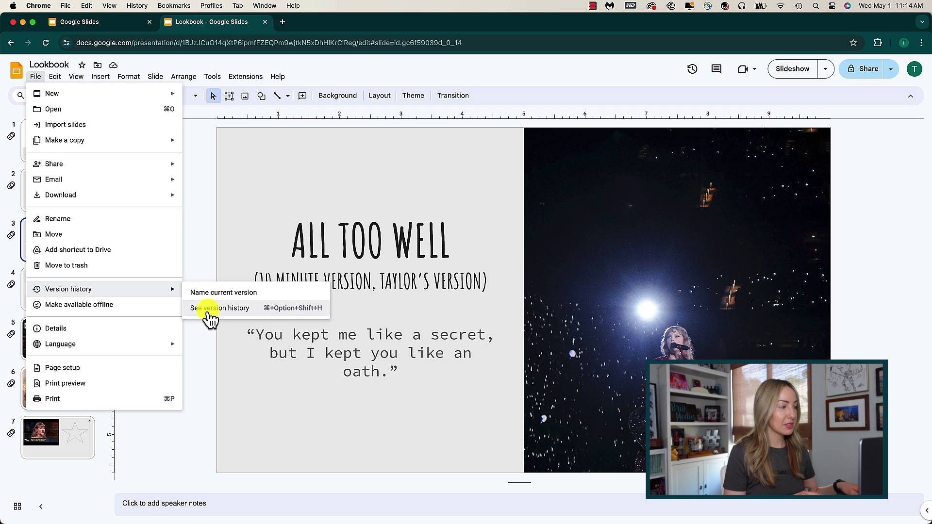
click(271, 310)
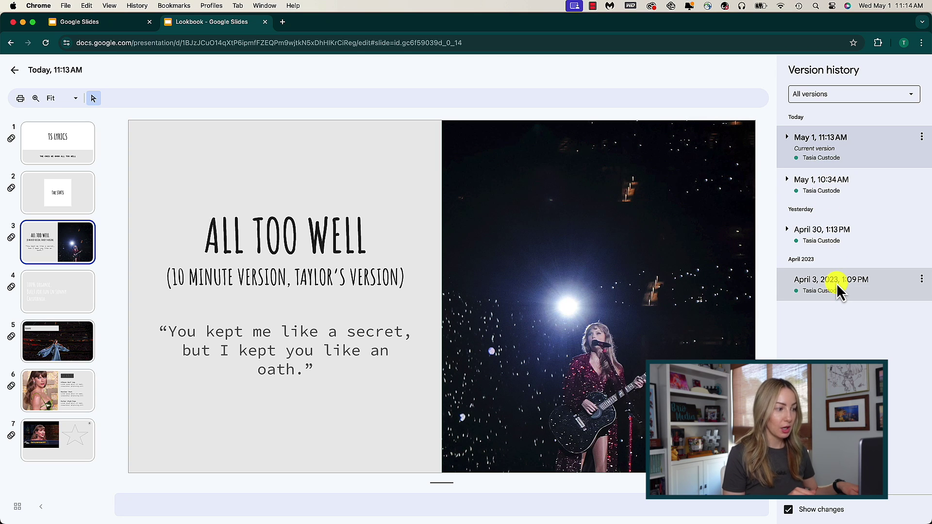
click(863, 286)
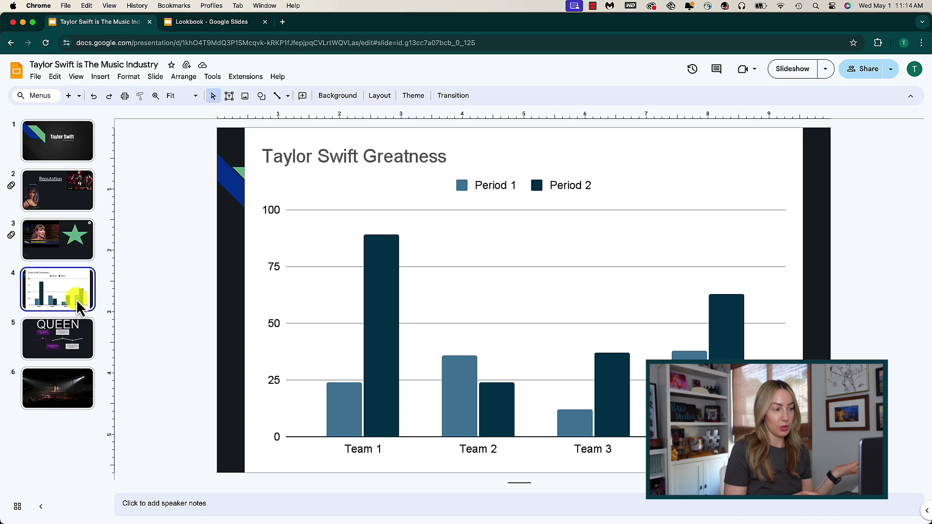
Copy the Taylor Swift Greatness chart slide and switch back to the Lookbook deck
right_click(56, 281)
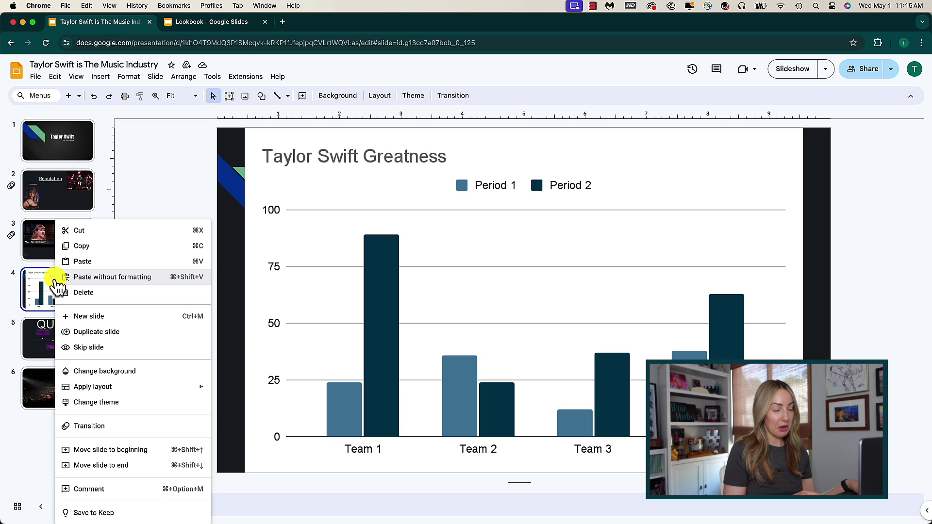
click(122, 245)
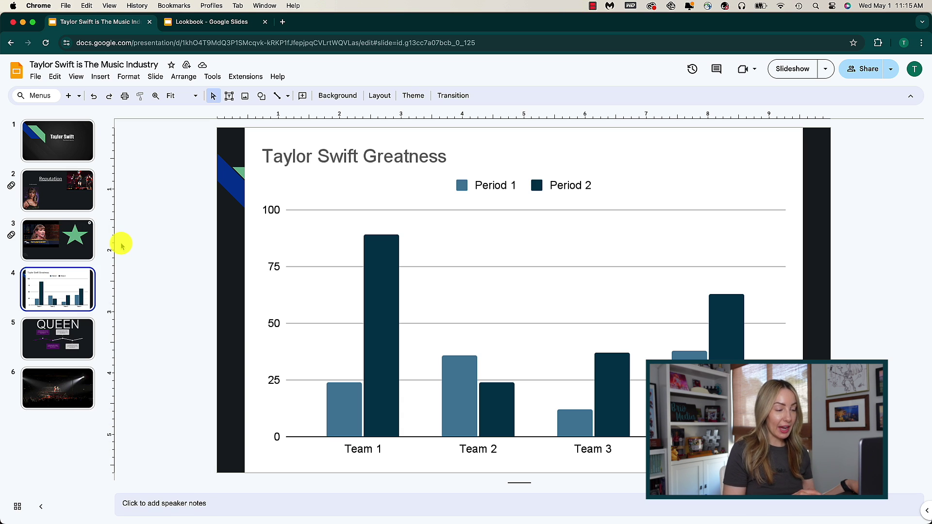
click(193, 26)
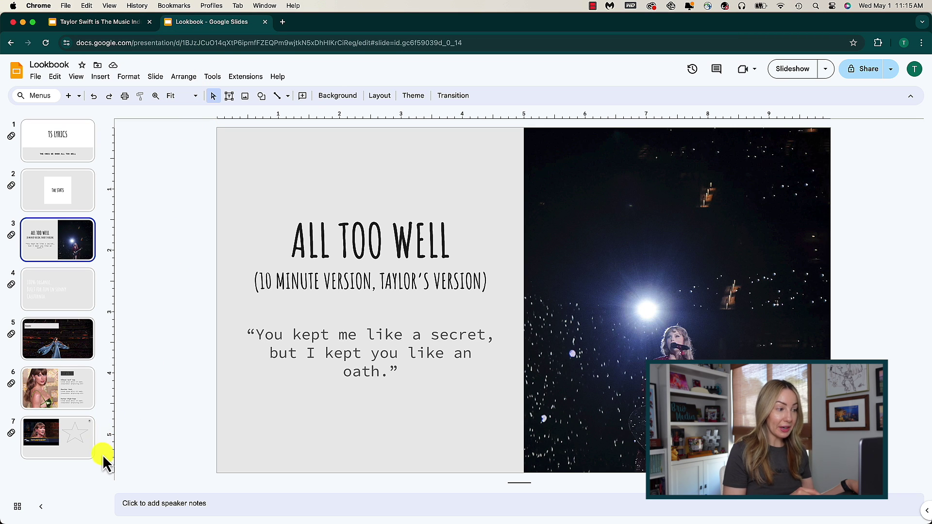
Paste the copied chart slide into the Lookbook filmstrip after slide 7
right_click(51, 473)
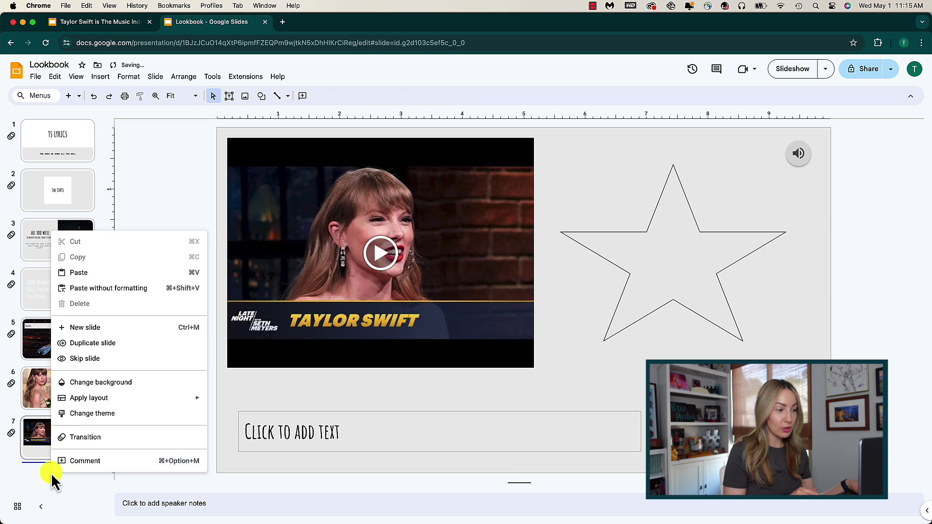
click(90, 278)
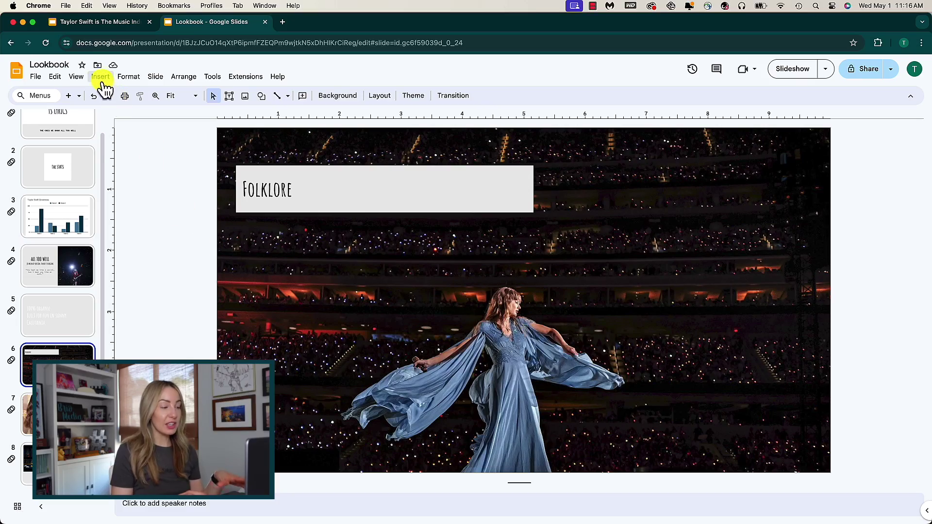
Insert the 2:24 audio file from My Drive and move its icon to the lower-right corner
click(101, 81)
click(111, 123)
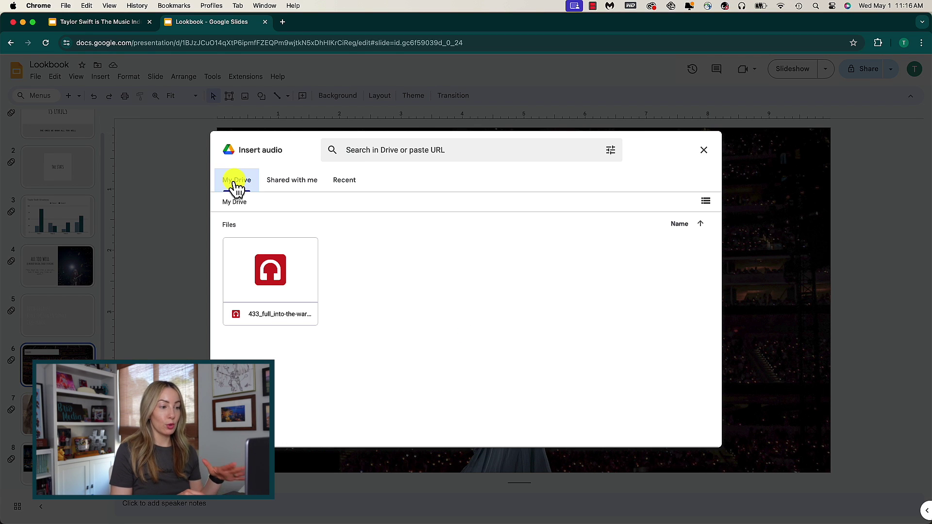
click(276, 274)
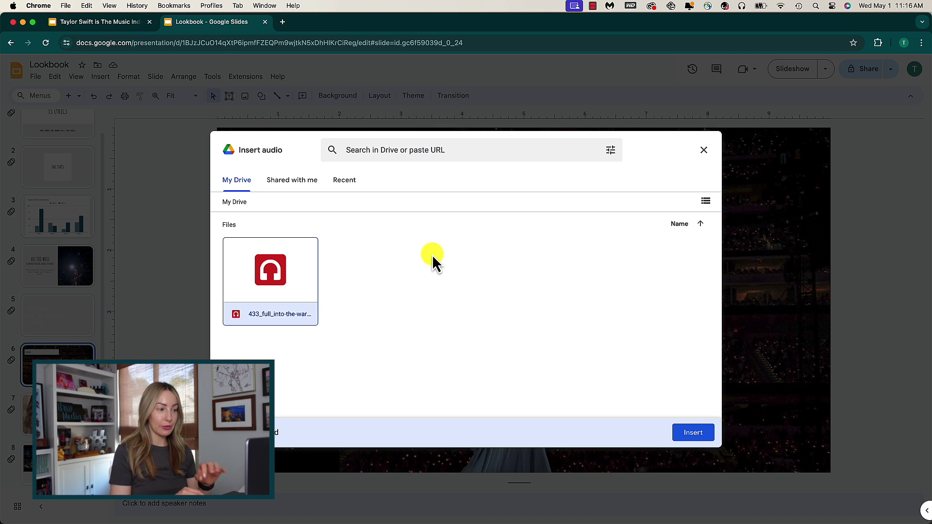
click(692, 434)
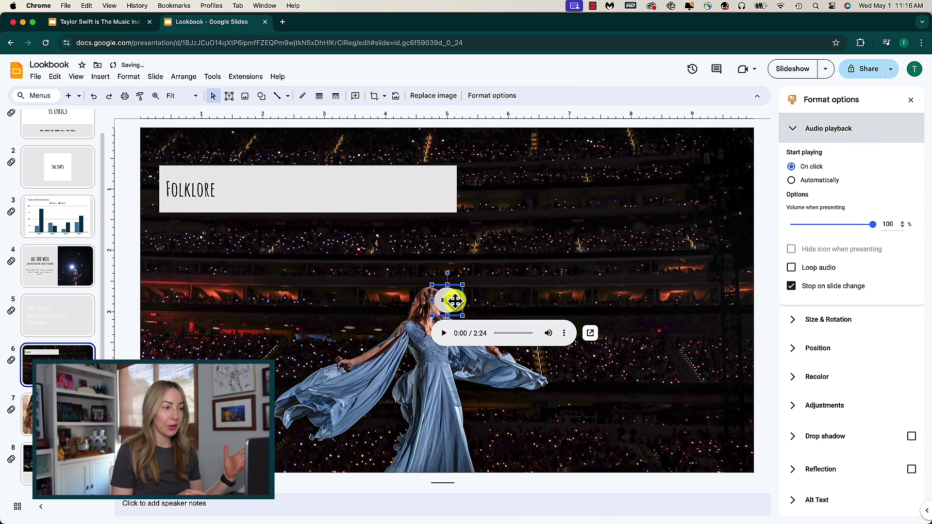
drag(478, 268, 721, 445)
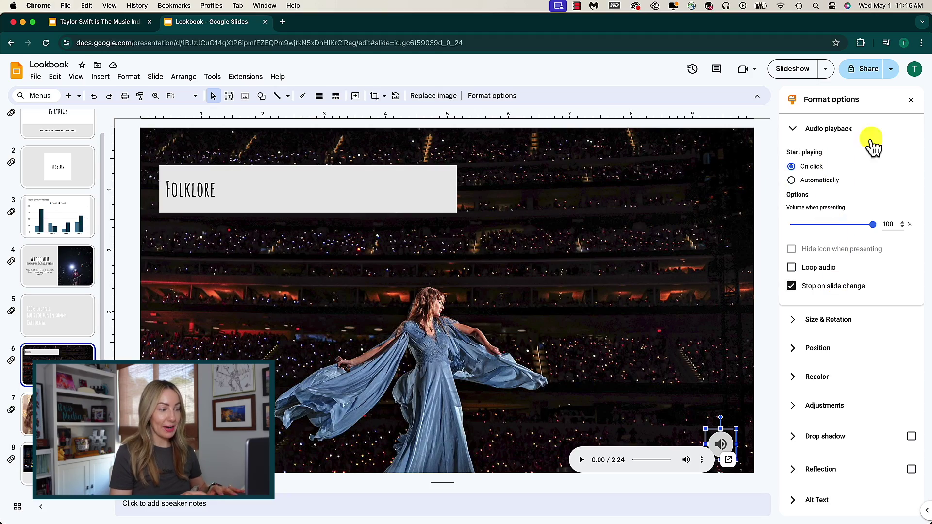
click(910, 99)
Set the audio to start automatically, loop, and keep playing when slides change
click(892, 311)
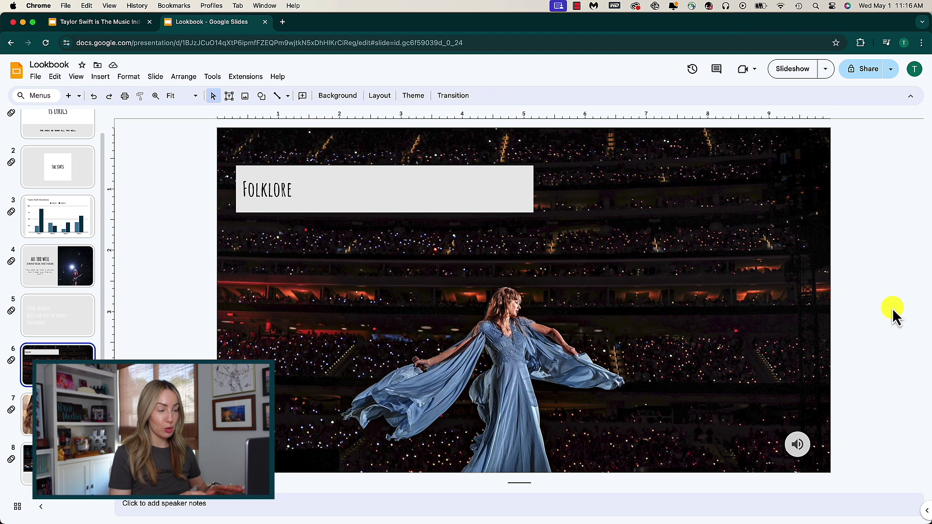
mouse_move(796, 446)
click(796, 444)
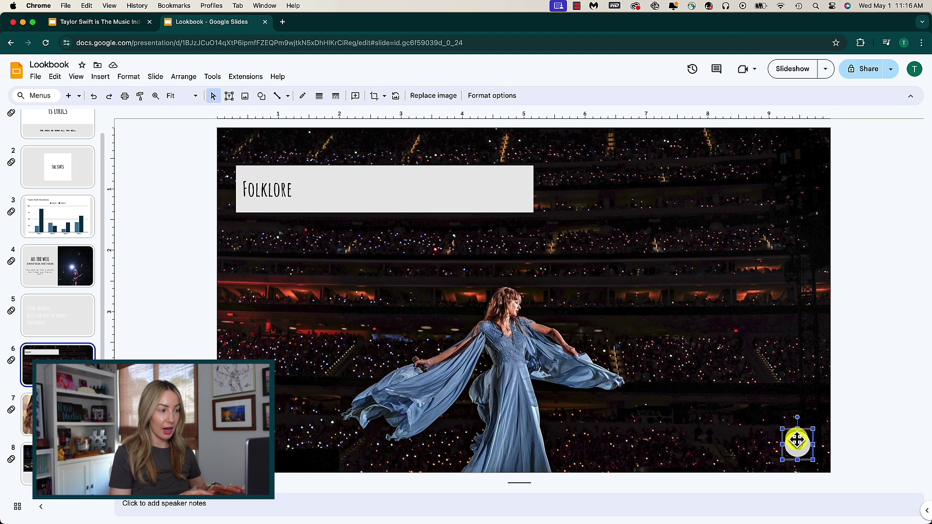
click(493, 98)
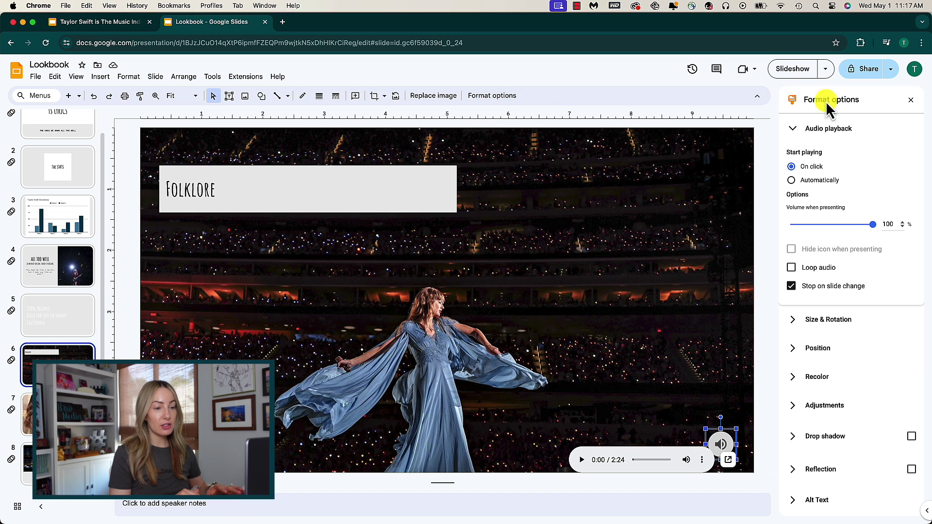
click(792, 181)
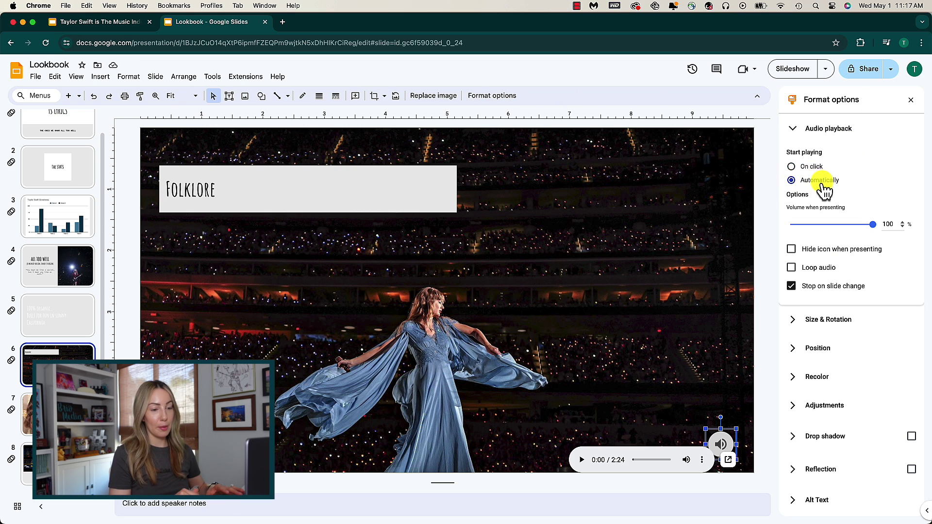
click(791, 287)
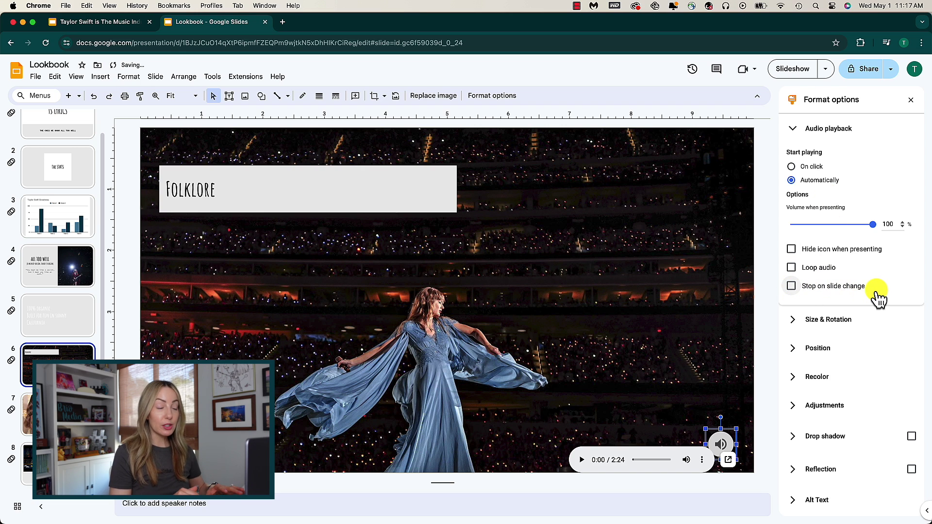
click(797, 267)
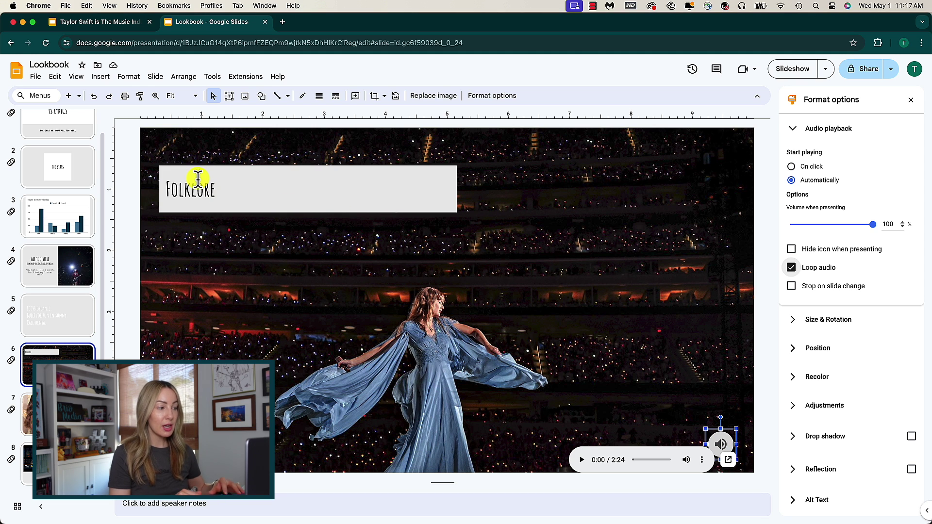
click(86, 128)
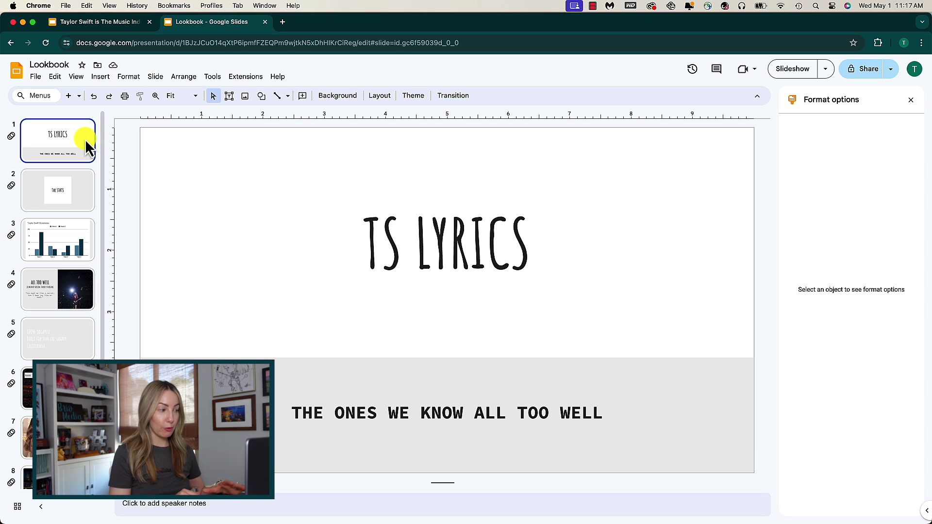
Move the looping autoplay audio icon from the Folklore slide onto the TS LYRICS cover slide
click(27, 388)
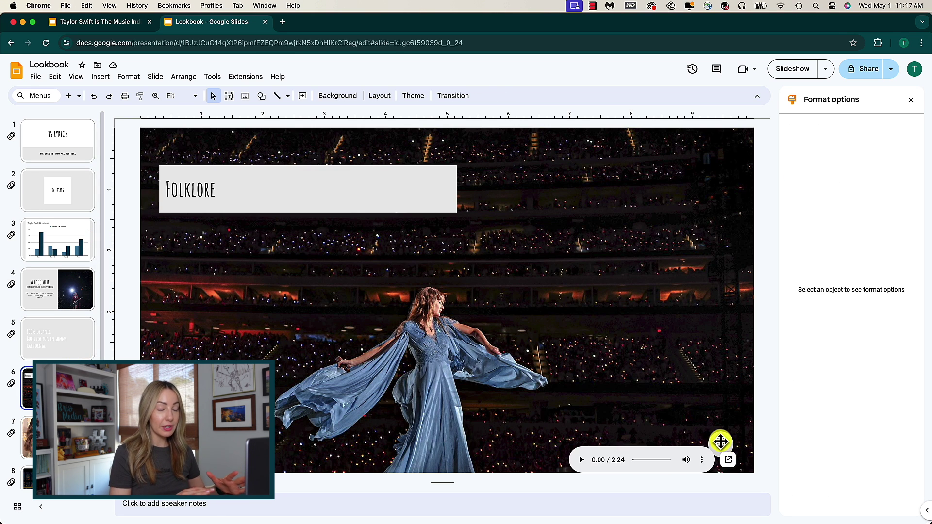
click(720, 442)
key(BackSpace)
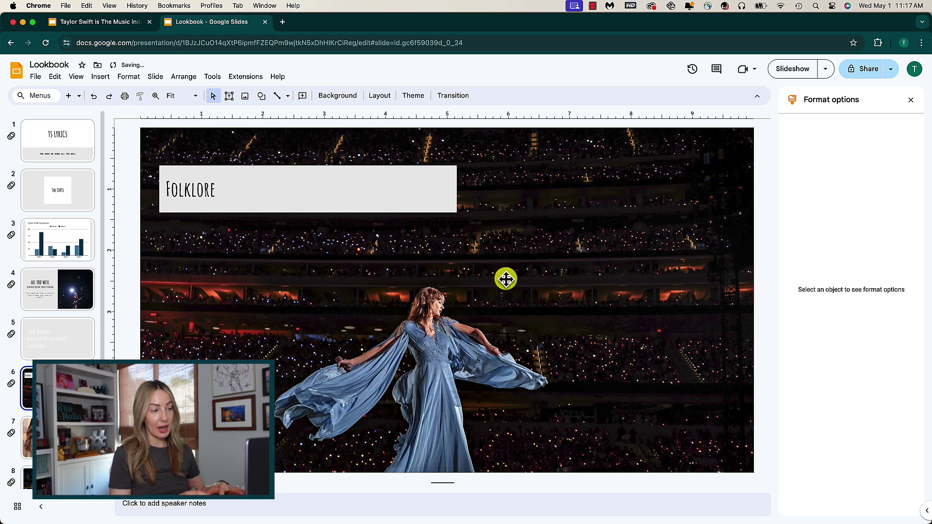
click(62, 152)
key(super+v)
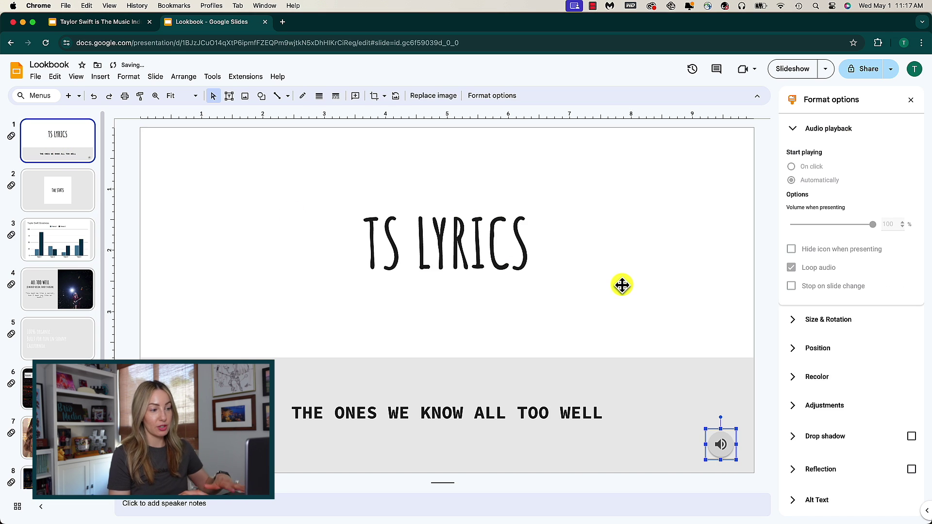